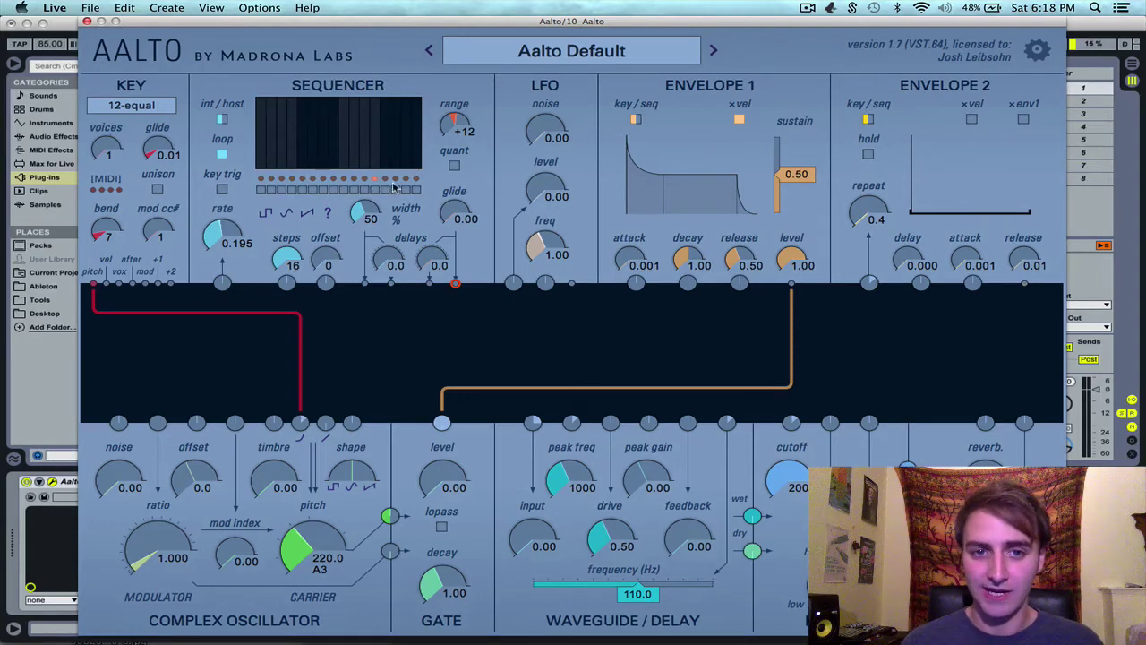
Step: Draw tall red step values across the first eight columns of the sequencer display
{"action": "mouse_move", "coordinate": [105, 150]}
{"action": "left_mouse_down"}
{"action": "mouse_move", "coordinate": [105, 132]}
{"action": "mouse_move", "coordinate": [95, 170]}
{"action": "left_mouse_up"}
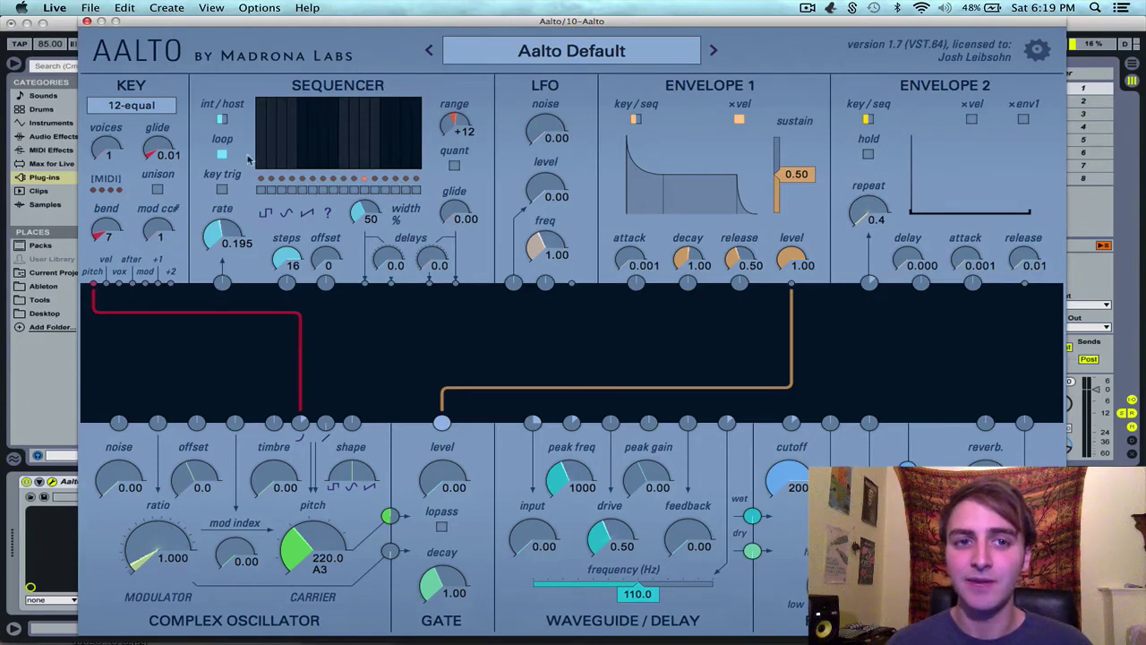
{"action": "left_click", "coordinate": [261, 121]}
{"action": "left_click", "coordinate": [282, 126]}
{"action": "left_click", "coordinate": [305, 126]}
{"action": "left_click", "coordinate": [323, 128]}
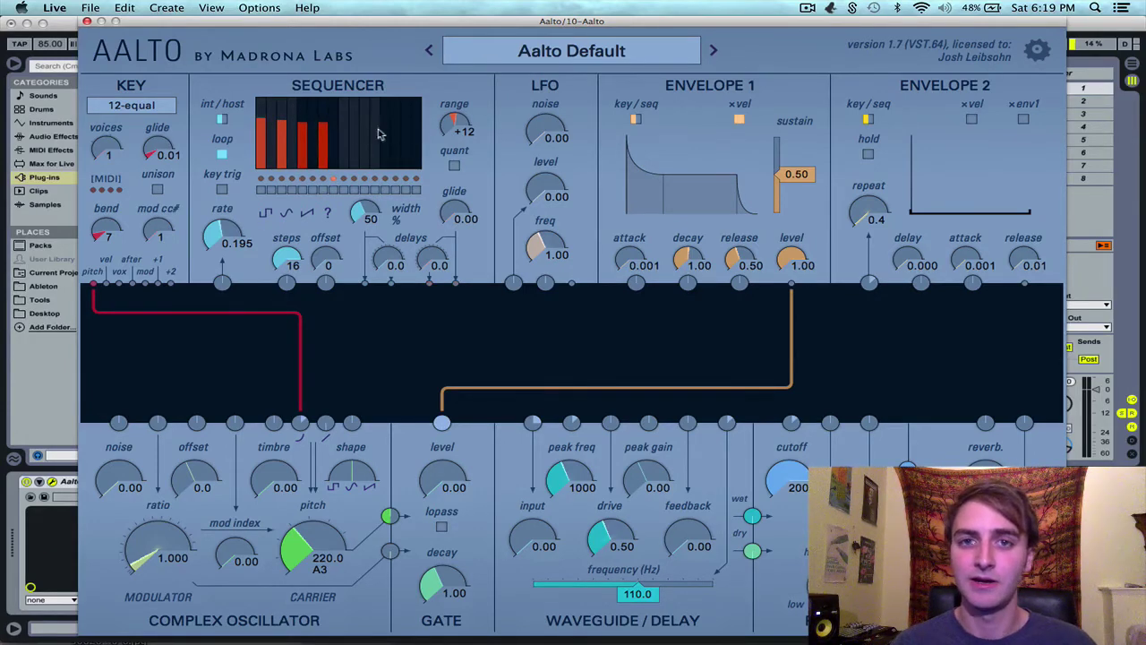
{"action": "left_click", "coordinate": [345, 126]}
{"action": "left_click", "coordinate": [364, 126]}
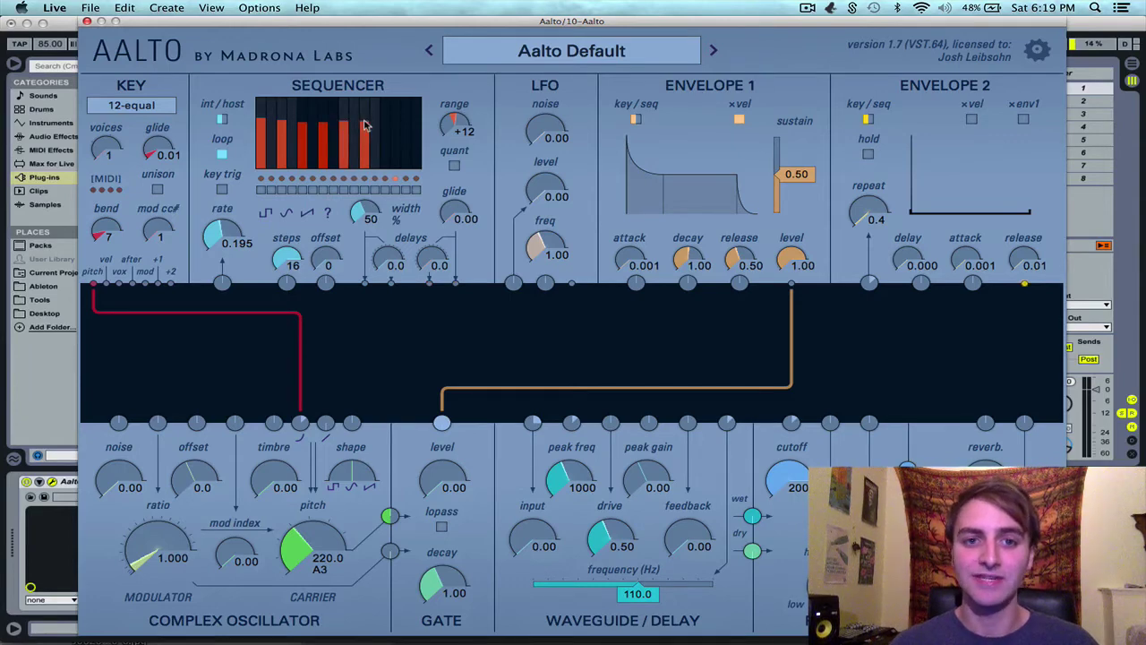
{"action": "left_click", "coordinate": [386, 128]}
{"action": "left_click", "coordinate": [405, 126]}
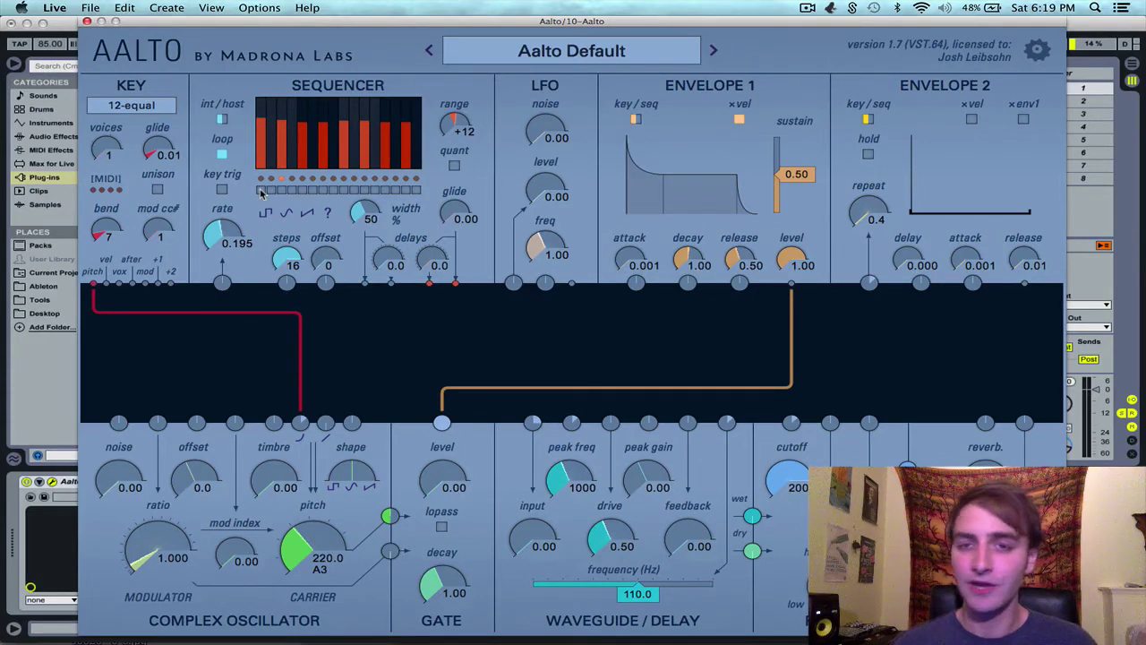
Step: Enable all sequencer steps and fill them with square, ramp, then random patterns
{"action": "left_click_drag", "start_coordinate": [259, 191], "coordinate": [407, 193]}
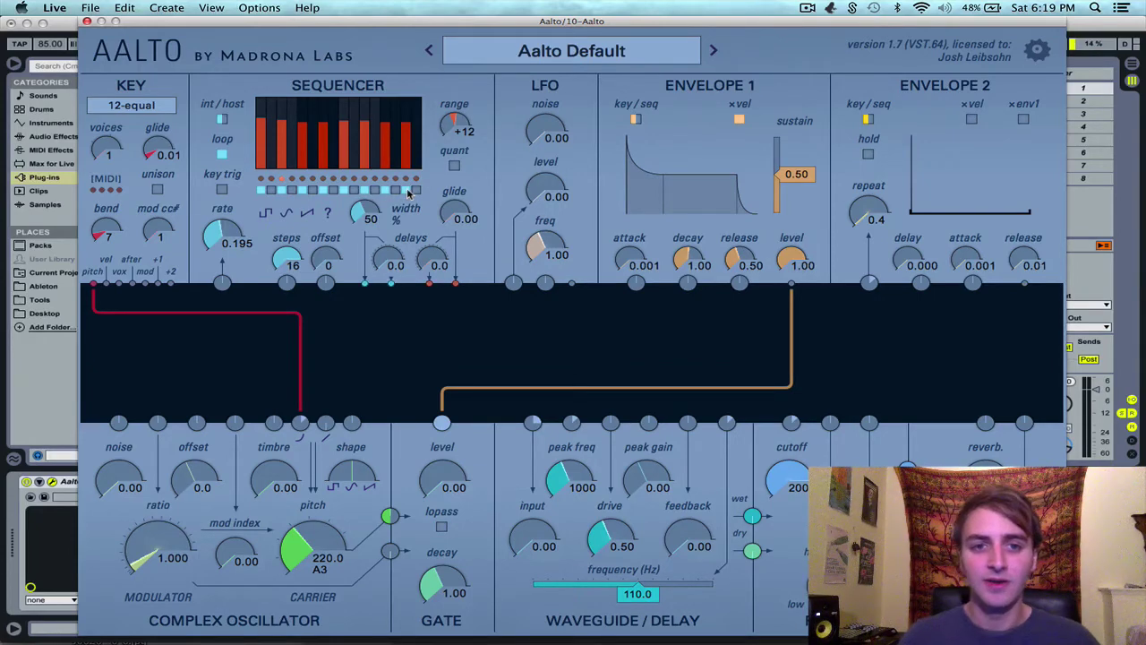
{"action": "left_click", "coordinate": [266, 217]}
{"action": "left_click", "coordinate": [286, 215]}
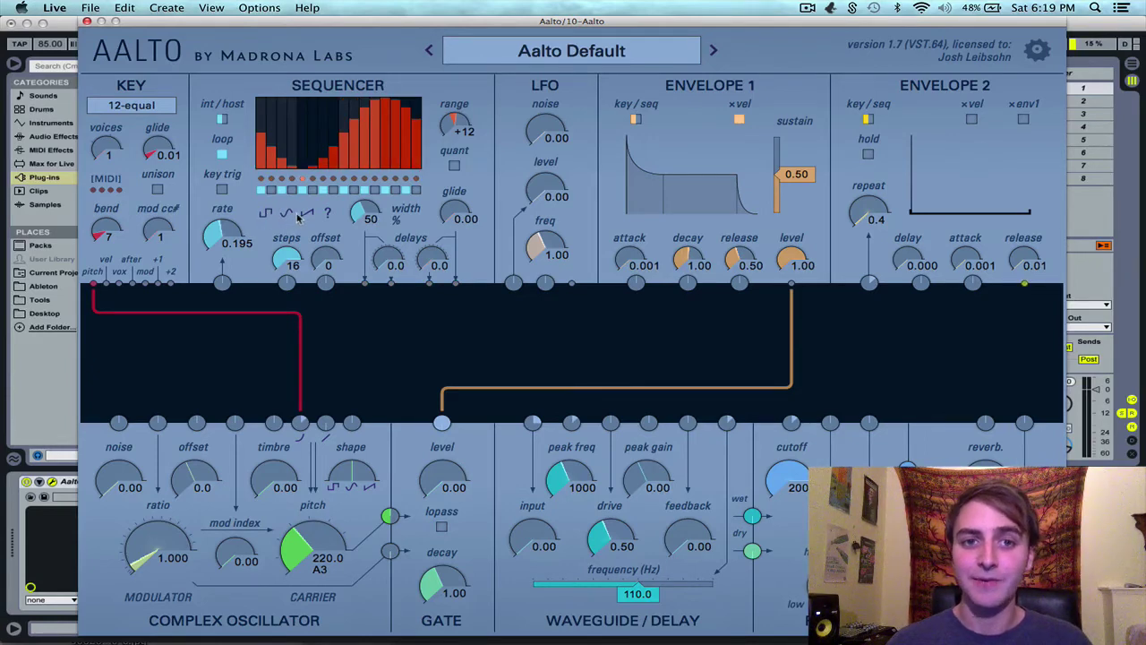
{"action": "left_click", "coordinate": [305, 215]}
{"action": "left_click", "coordinate": [328, 215]}
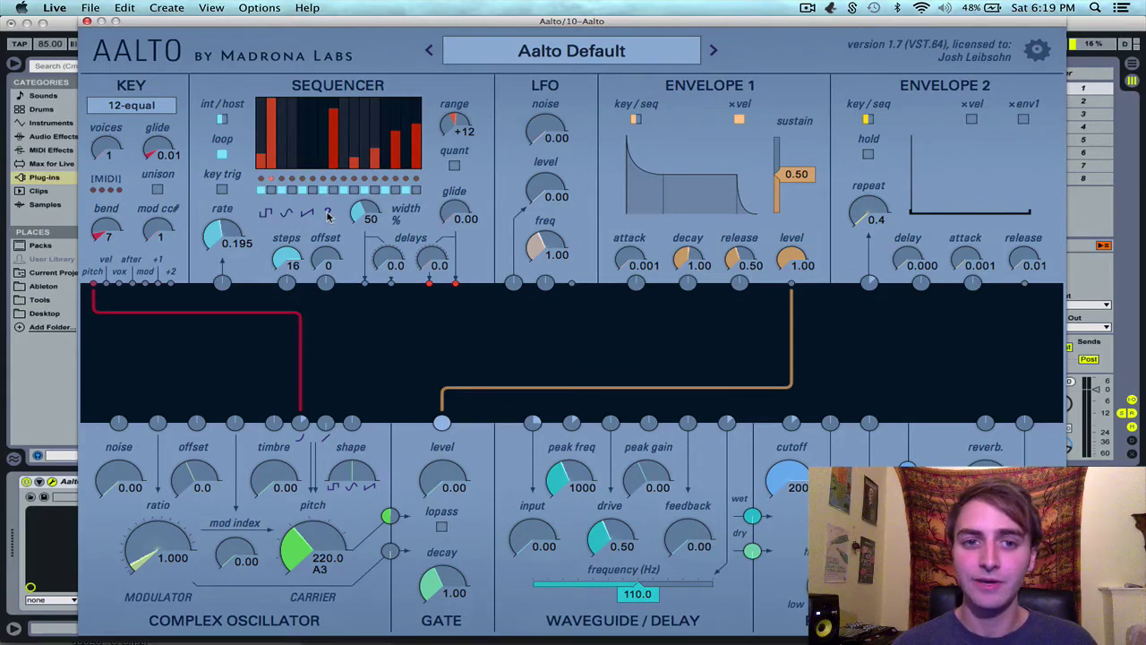
{"action": "left_click", "coordinate": [328, 215]}
{"action": "mouse_move", "coordinate": [377, 213]}
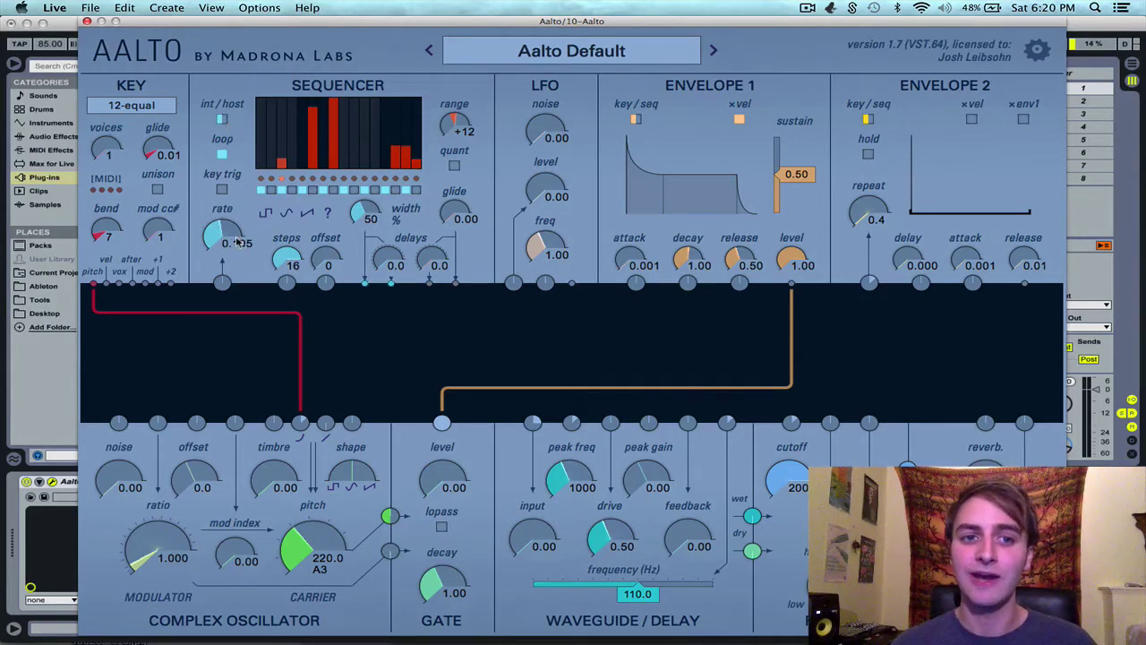
{"action": "left_click", "coordinate": [222, 120]}
{"action": "left_click", "coordinate": [222, 120]}
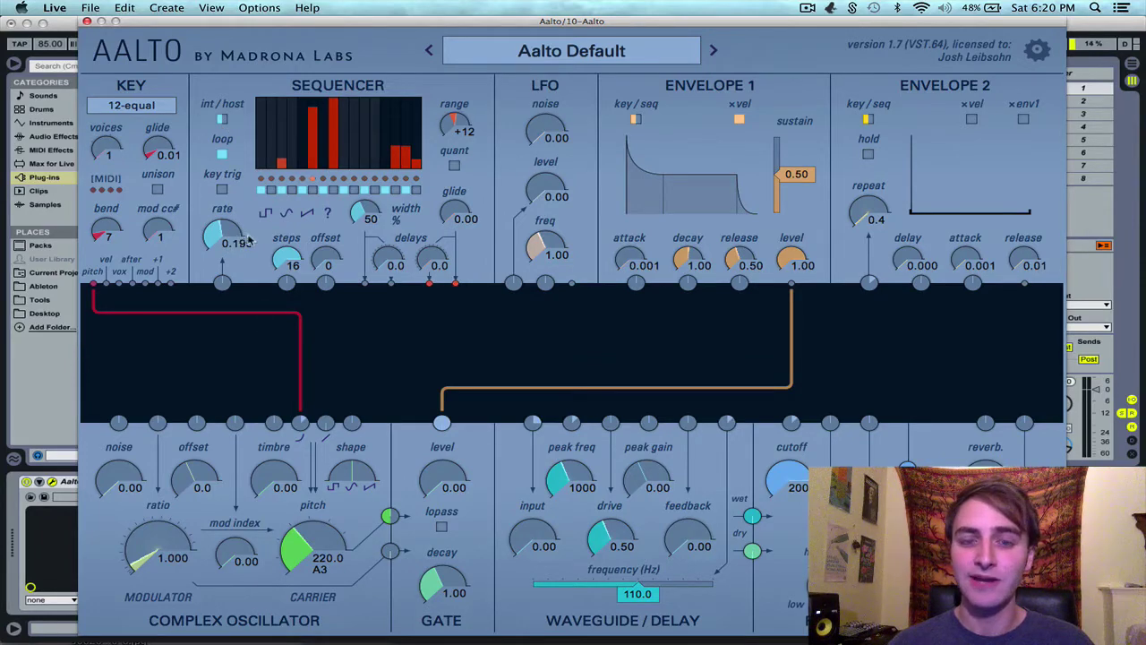
{"action": "left_click", "coordinate": [222, 120]}
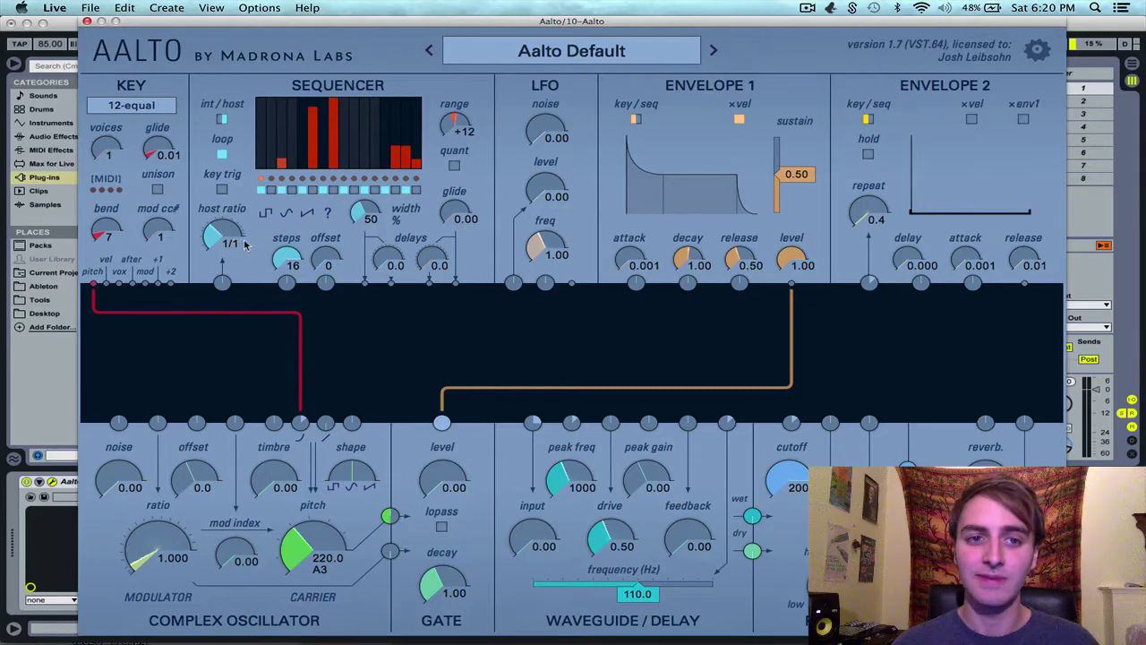
{"action": "left_click", "coordinate": [222, 120]}
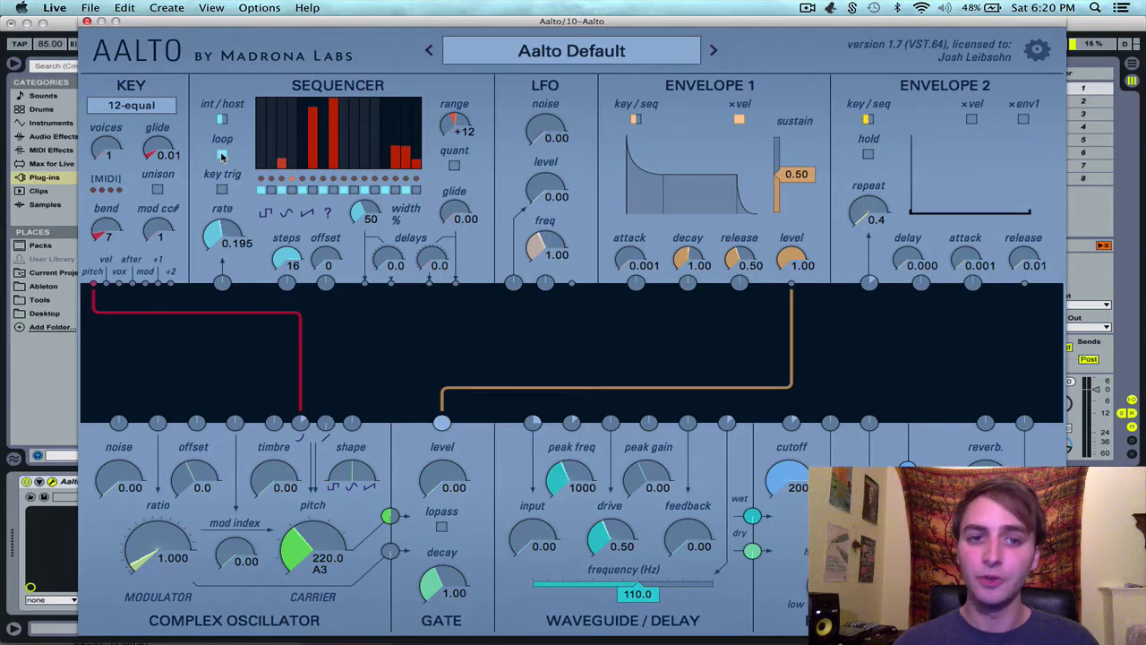
{"action": "left_click", "coordinate": [223, 155]}
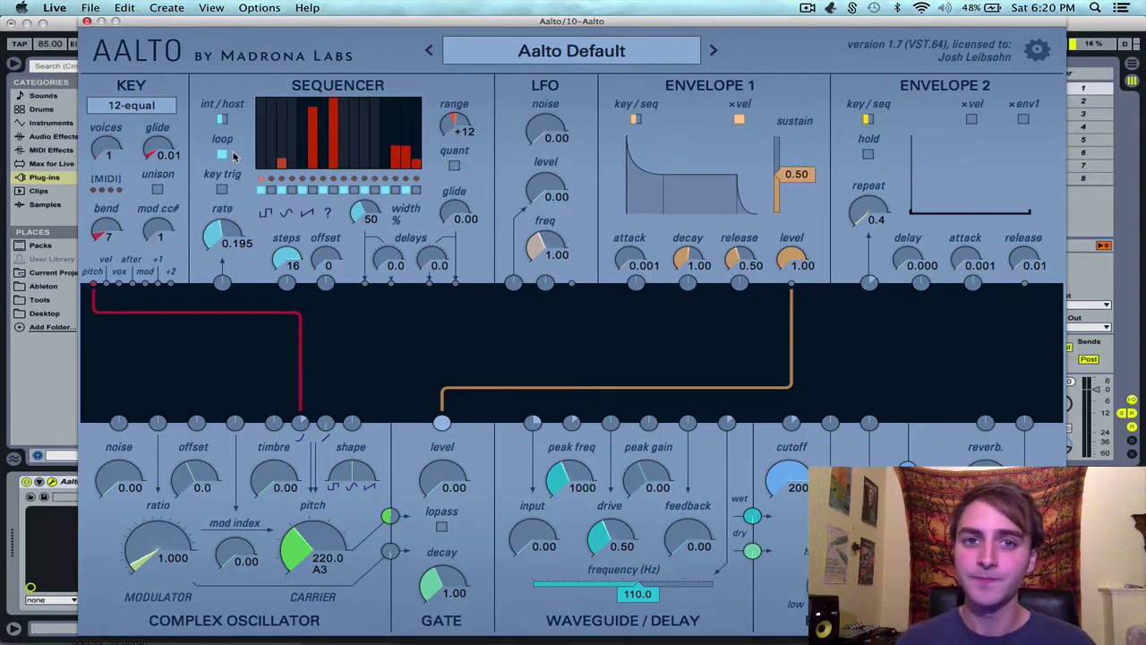
{"action": "left_click", "coordinate": [223, 190]}
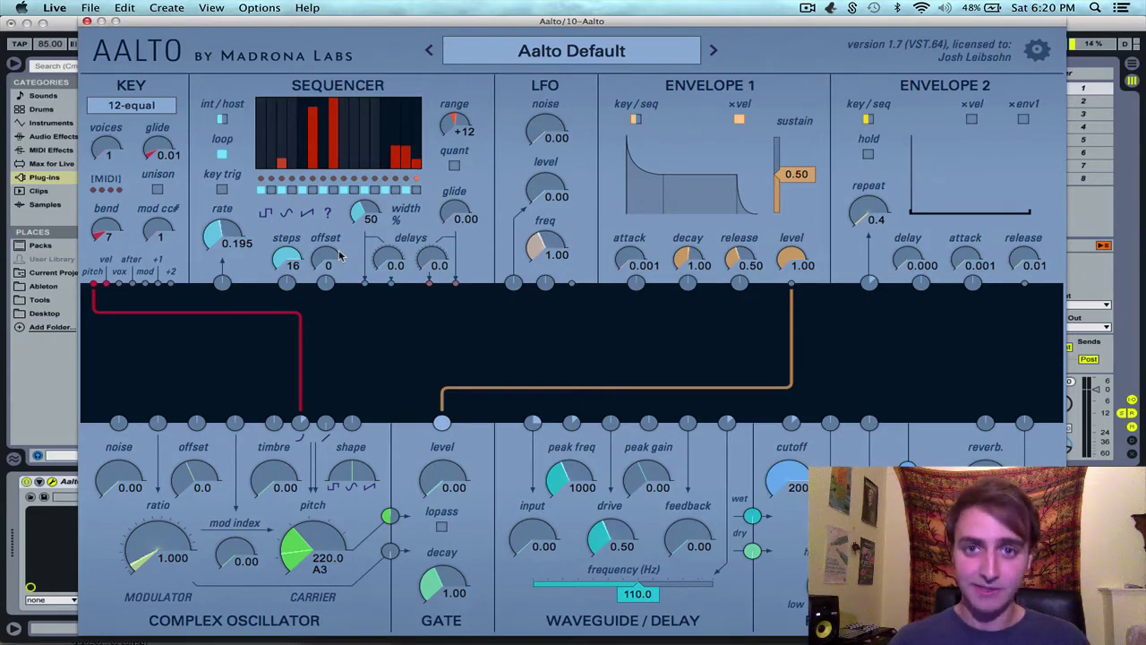
Step: Set the sequencer offset to 3 and turn on key trig
{"action": "left_click_drag", "start_coordinate": [339, 257], "coordinate": [339, 242]}
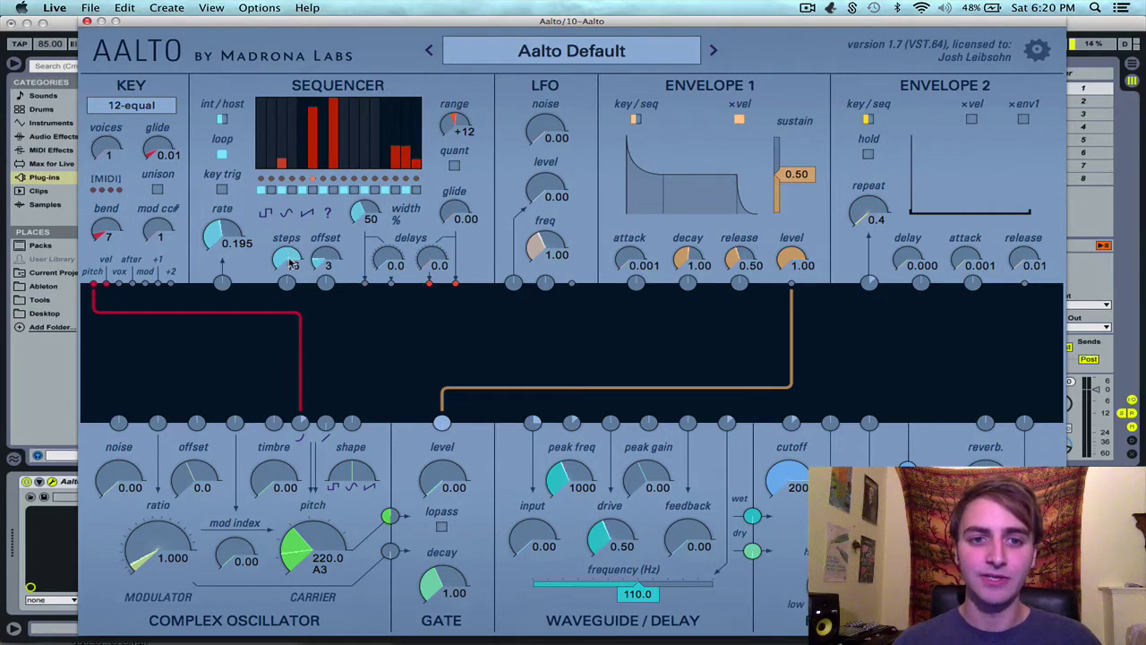
{"action": "left_click", "coordinate": [223, 188]}
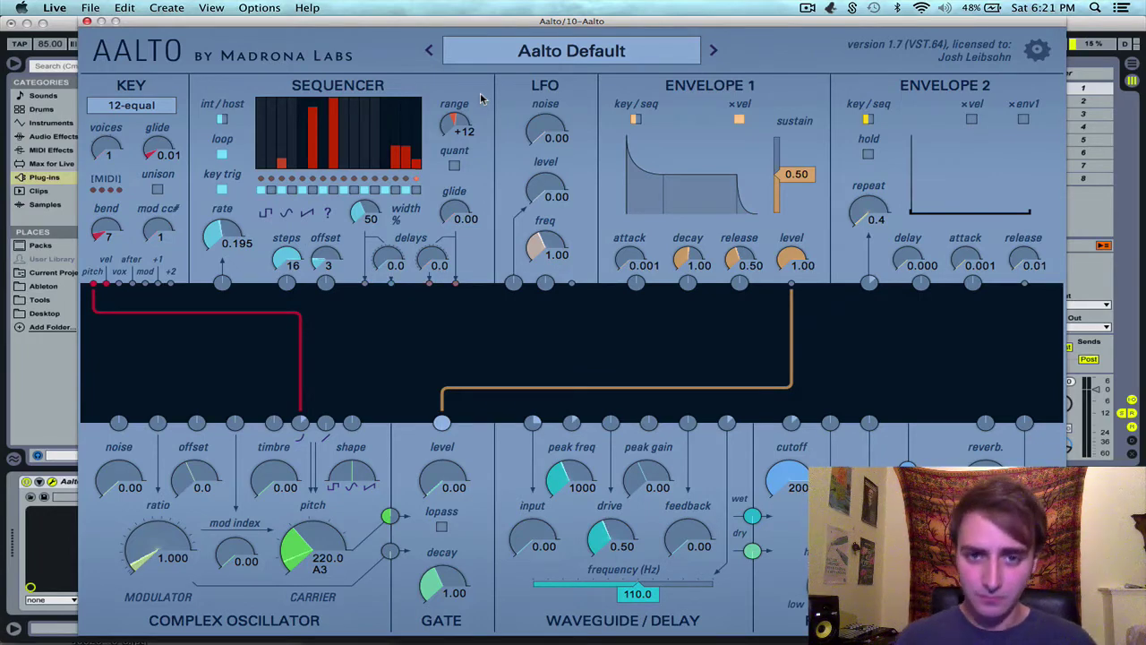
Step: Turn on sequencer quantizing and raise the first step to a tall value
{"action": "left_click", "coordinate": [454, 166]}
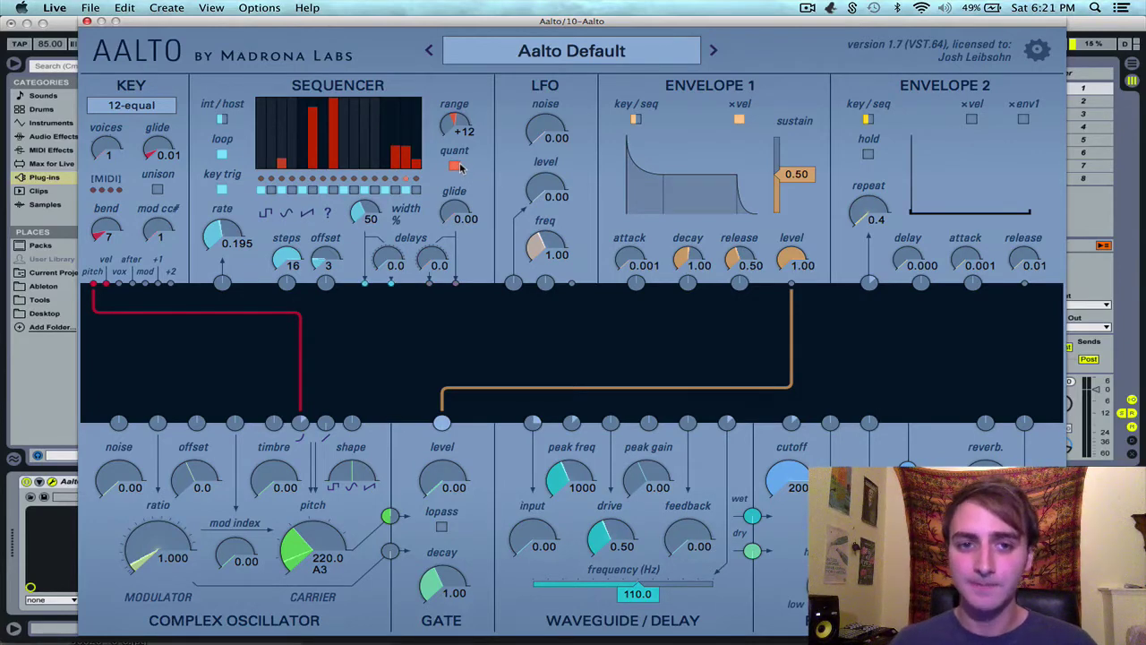
{"action": "left_click", "coordinate": [262, 124]}
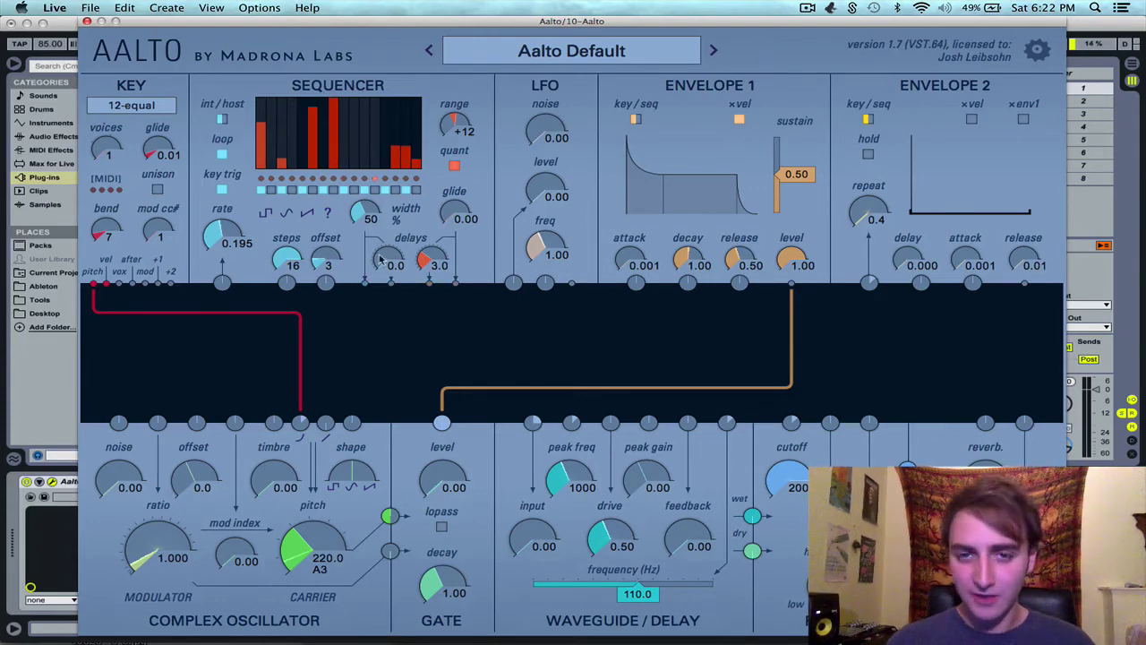
Step: Adjust the second step delay and patch the delay outputs to the gate level and oscillator
{"action": "left_click_drag", "start_coordinate": [426, 260], "coordinate": [413, 282]}
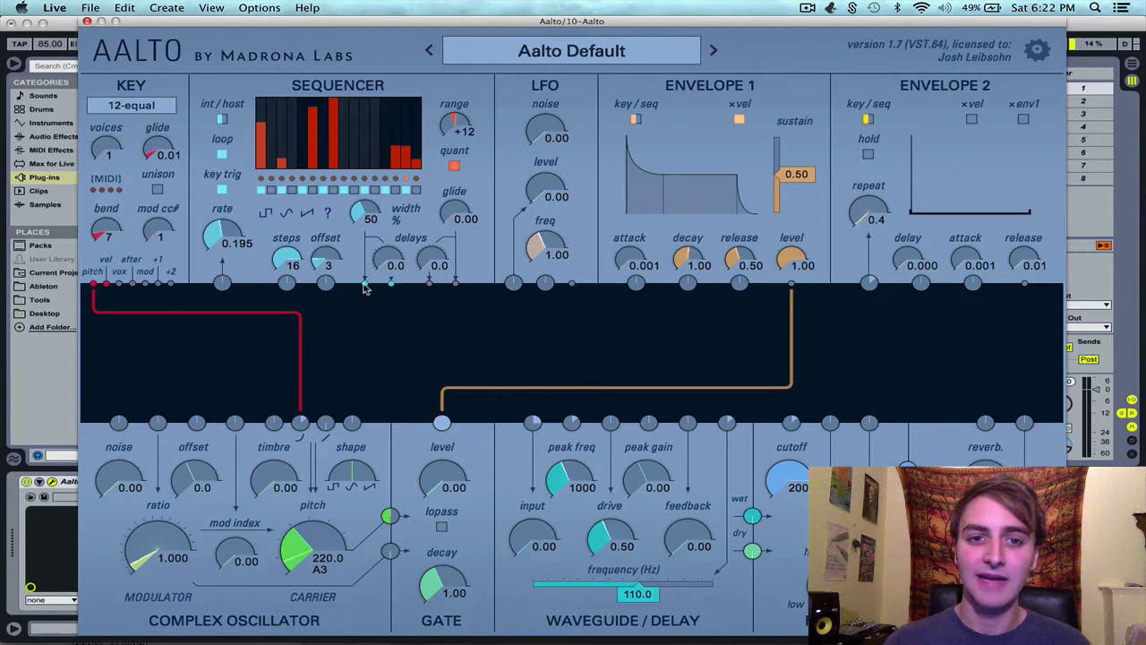
{"action": "left_click_drag", "start_coordinate": [364, 285], "coordinate": [443, 422]}
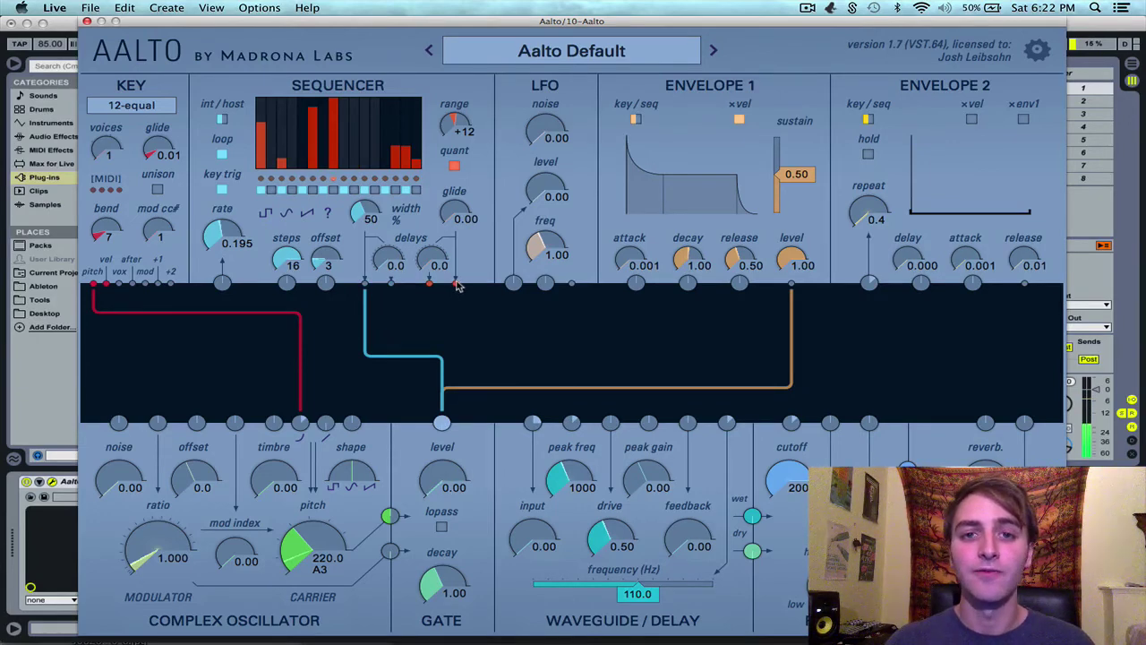
{"action": "left_click_drag", "start_coordinate": [456, 285], "coordinate": [300, 423]}
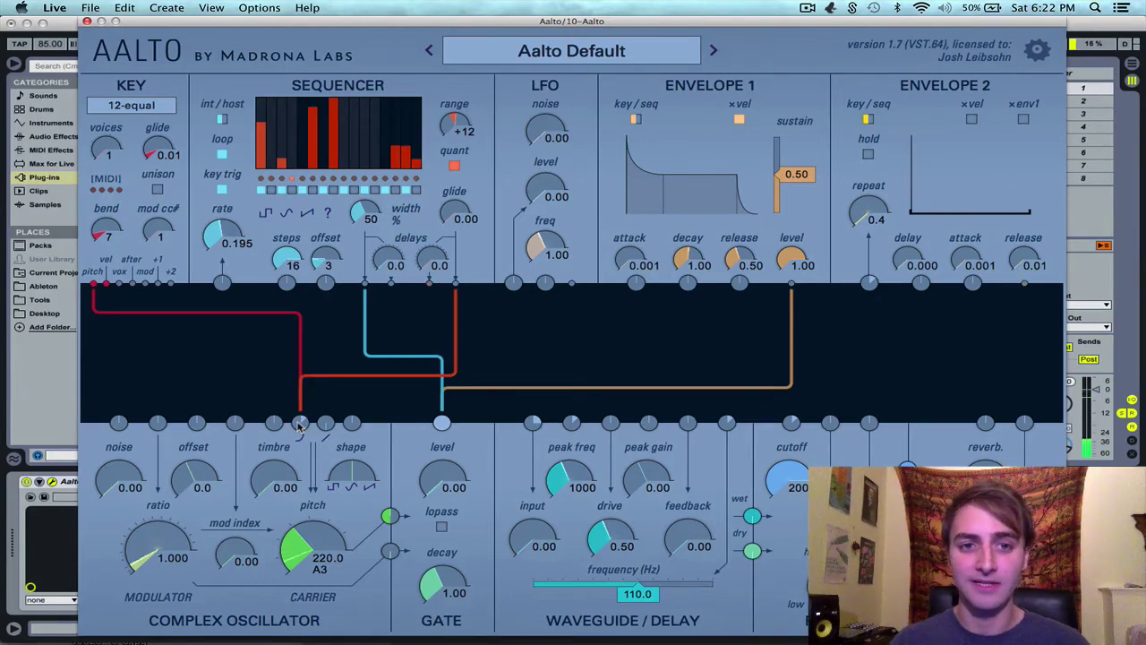
Step: Give the sequence a smooth ramp shape and unplug both delay cords
{"action": "left_click", "coordinate": [287, 214]}
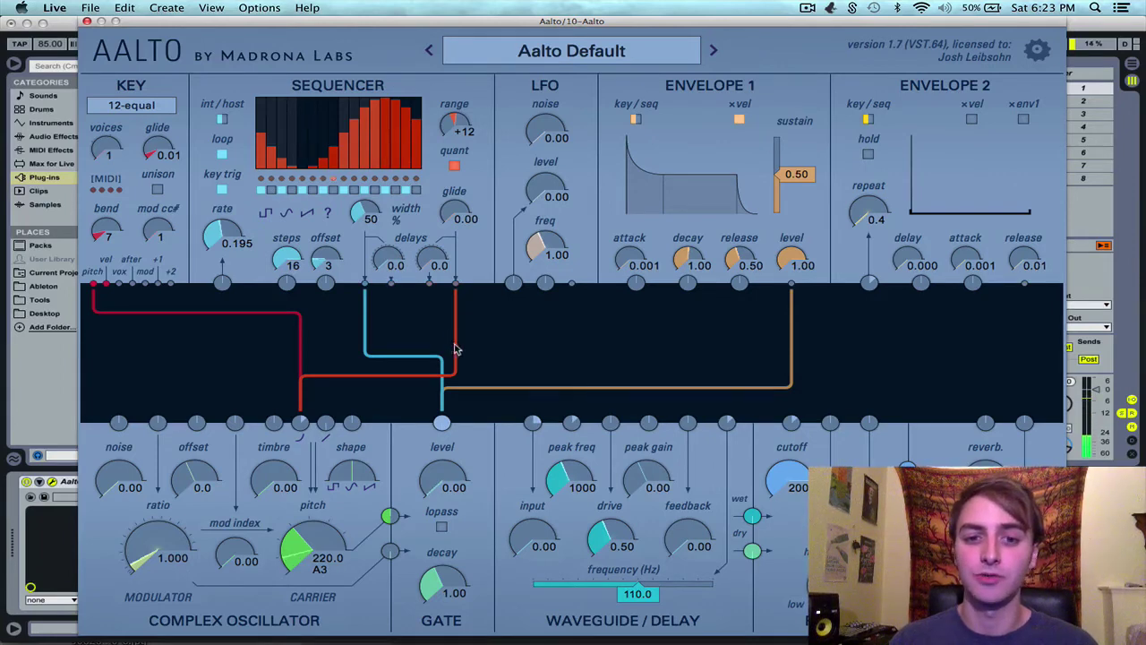
{"action": "left_click_drag", "start_coordinate": [302, 404], "coordinate": [460, 332]}
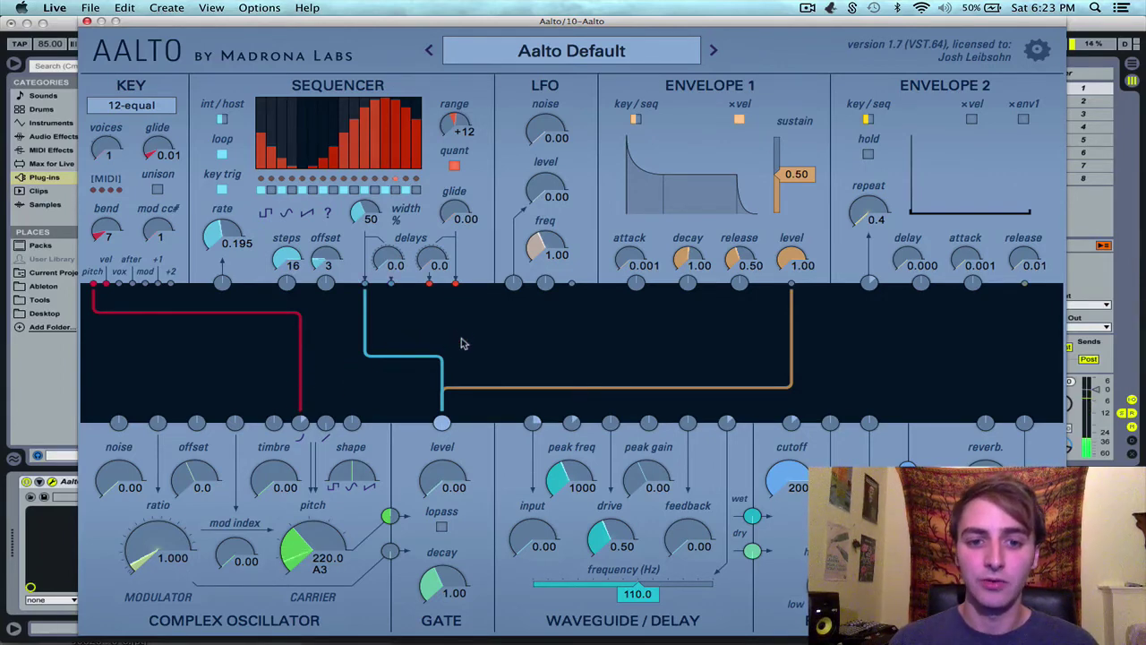
{"action": "left_click_drag", "start_coordinate": [441, 419], "coordinate": [392, 369]}
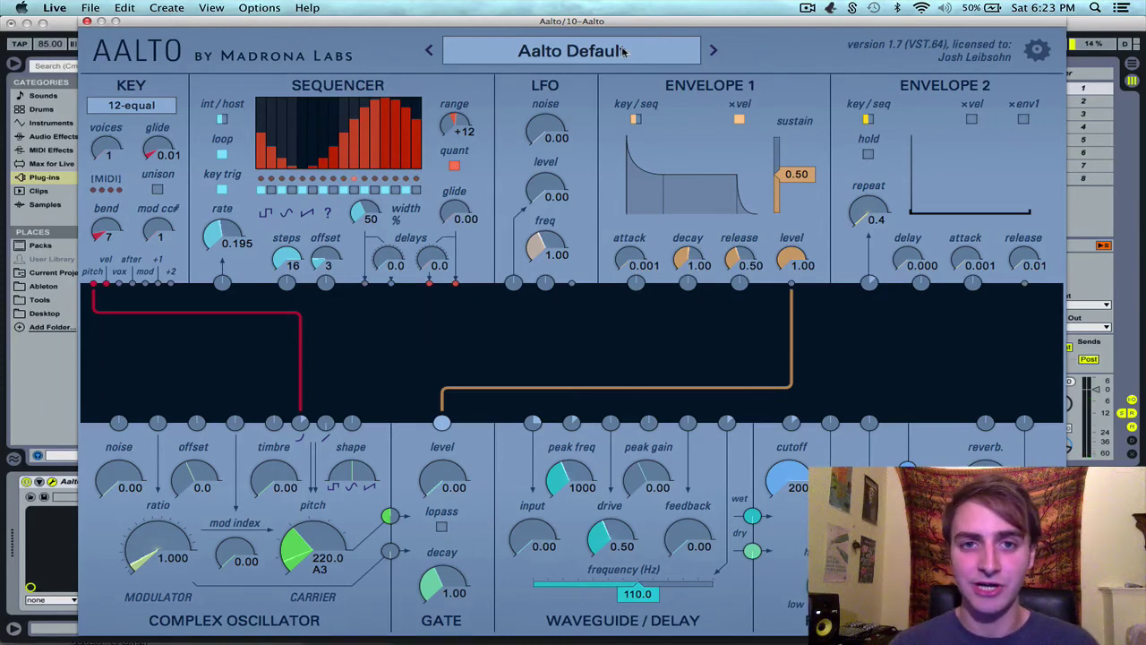
Step: Load the Aalto textures 'shruti malfunction' preset, then switch back to Aalto Default
{"action": "left_click", "coordinate": [574, 51]}
{"action": "mouse_move", "coordinate": [582, 295]}
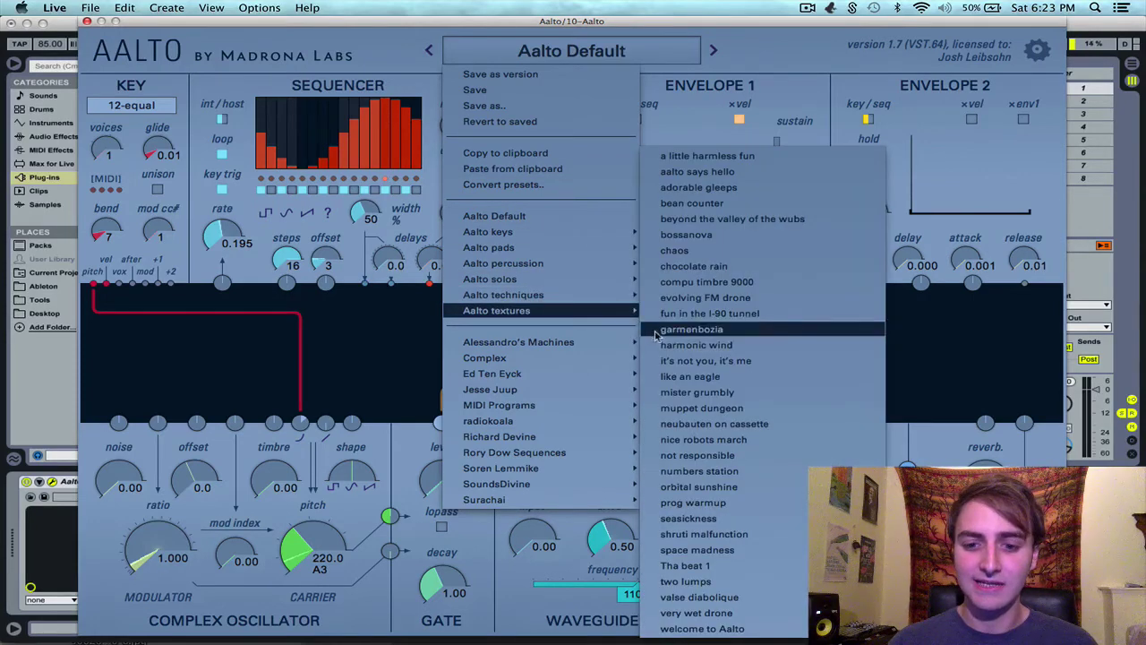
{"action": "left_click", "coordinate": [694, 536]}
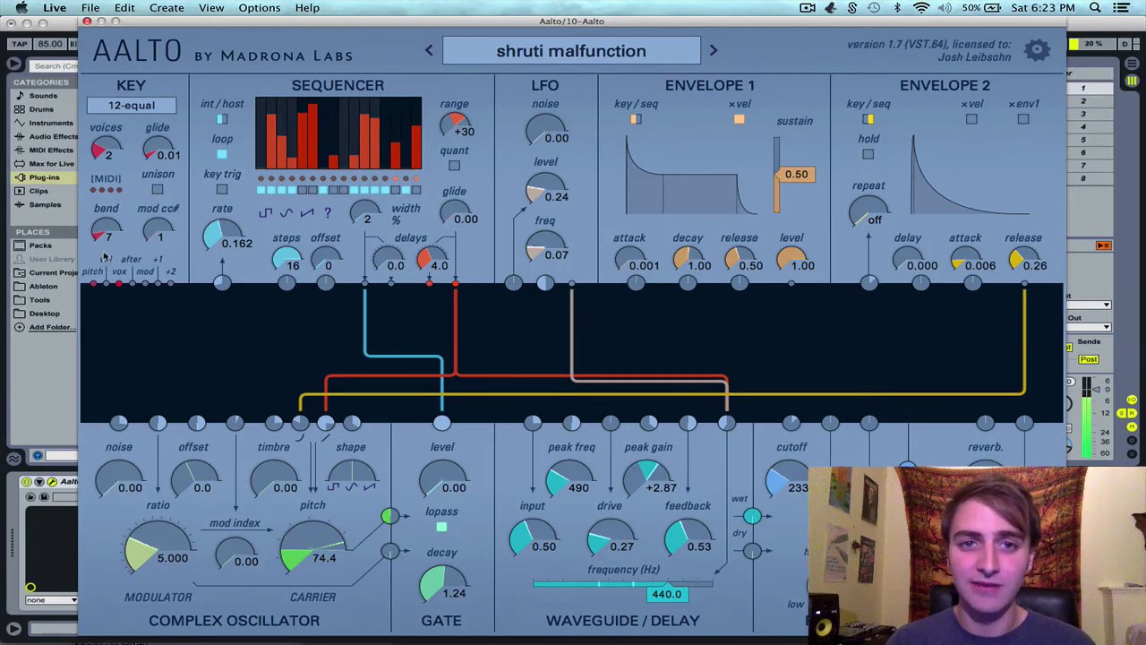
{"action": "left_click", "coordinate": [520, 54]}
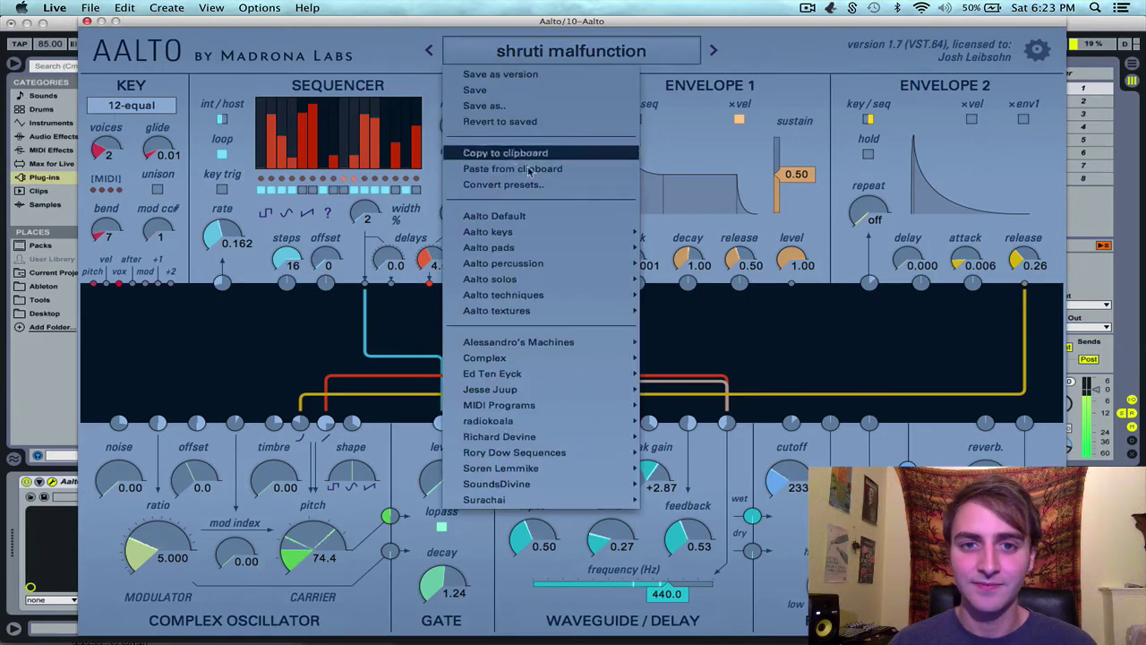
{"action": "left_click", "coordinate": [536, 218]}
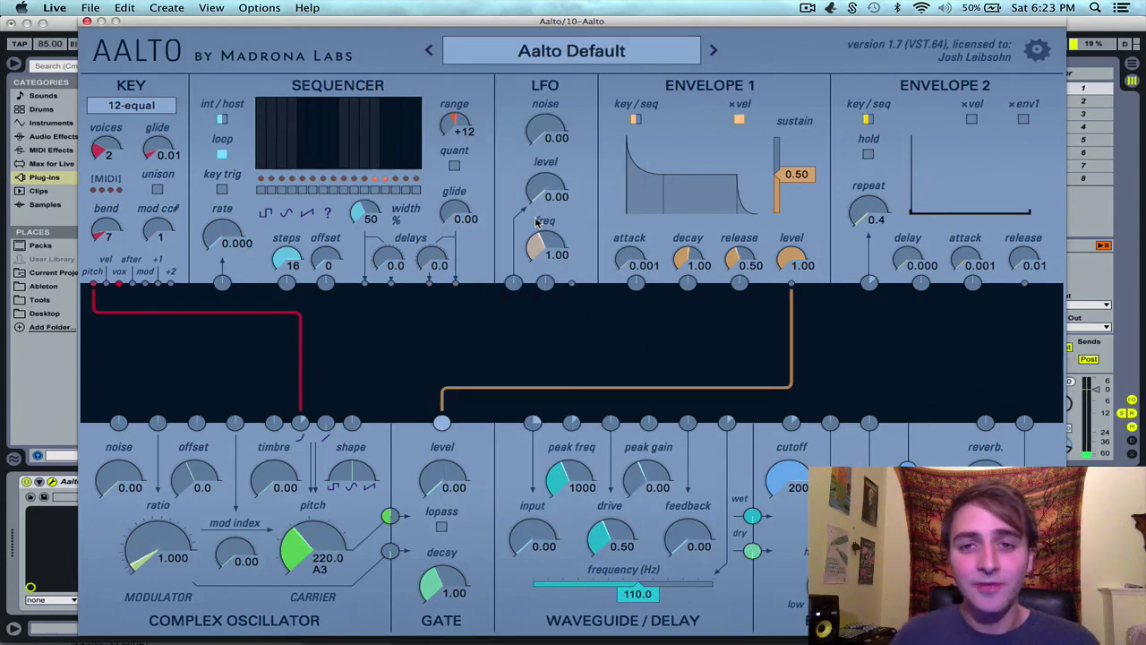